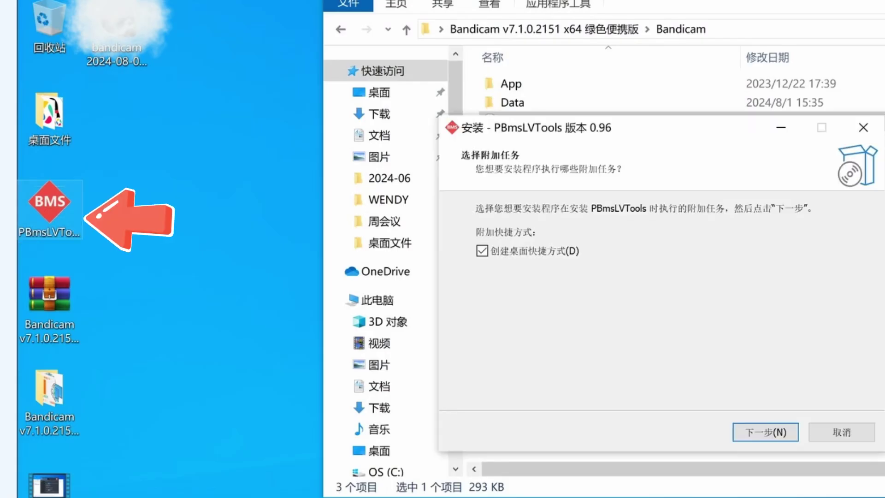
# - Complete the PBmsLVTools installation and launch the program on finish
pyautogui.press('Return')
pyautogui.press('Return')
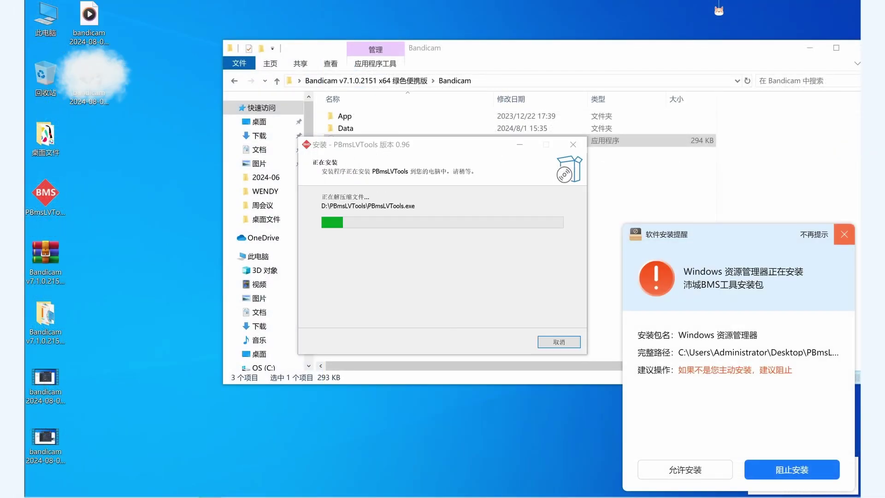
pyautogui.press('Return')
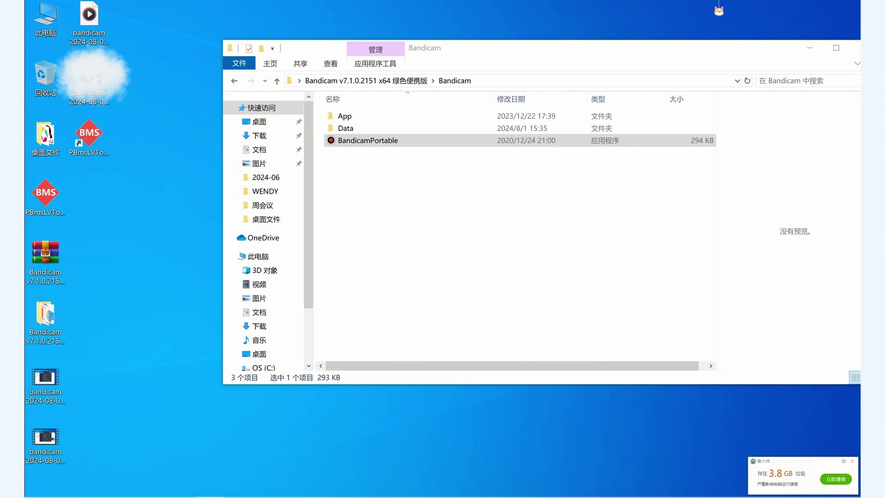
# - Switch the interface language to EN and open serial port COM8 to the BMS
pyautogui.click(785, 490)
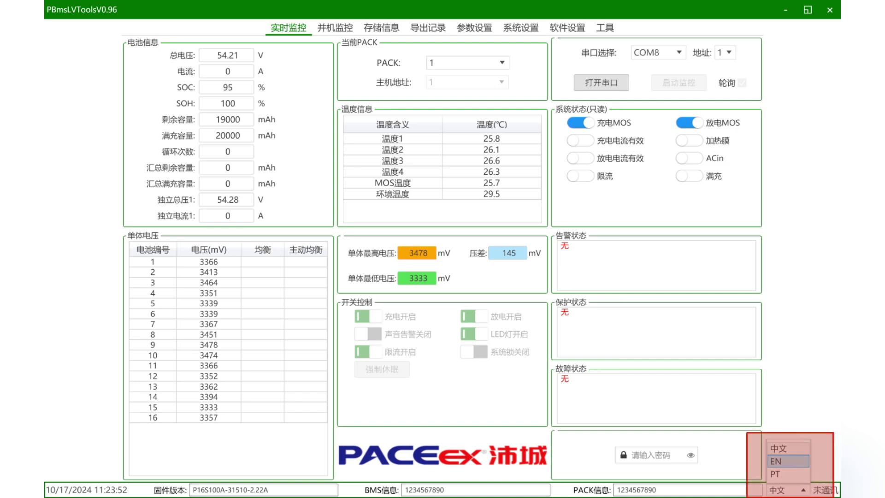
pyautogui.press('Return')
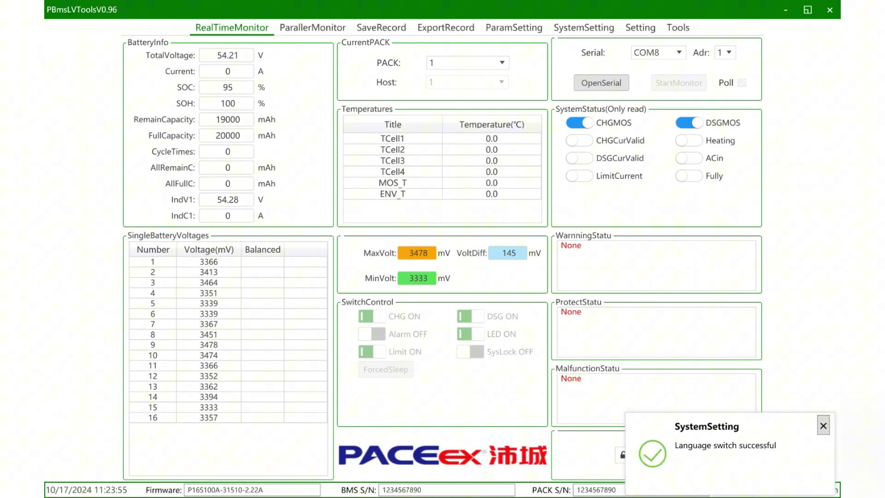
pyautogui.click(601, 83)
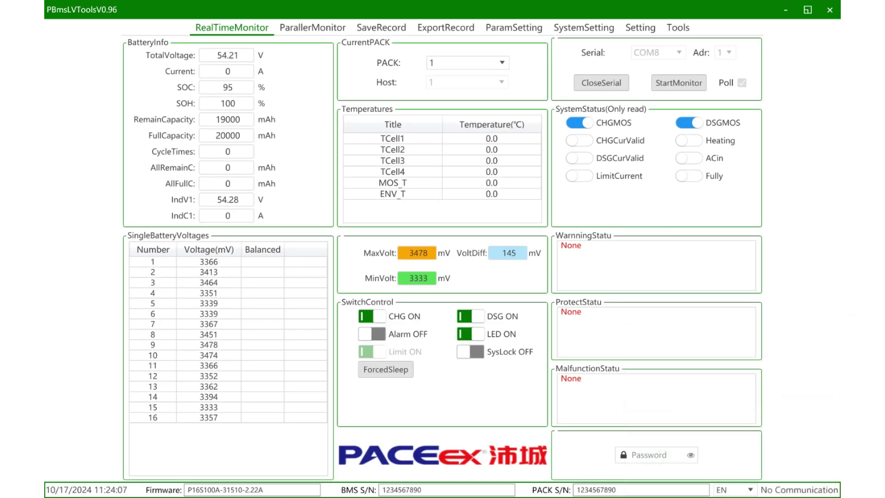
# - Start monitoring on the RealTimeMonitor tab so voltages, SOC and temperatures update live
pyautogui.click(678, 83)
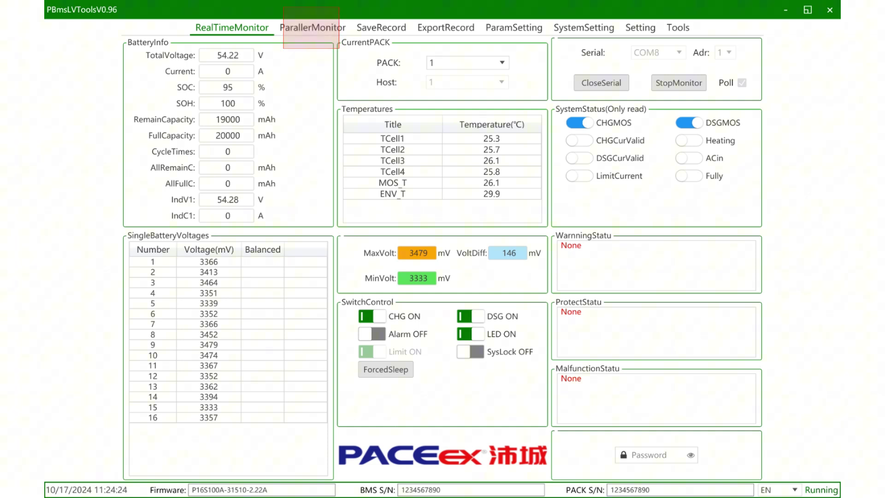
pyautogui.click(312, 27)
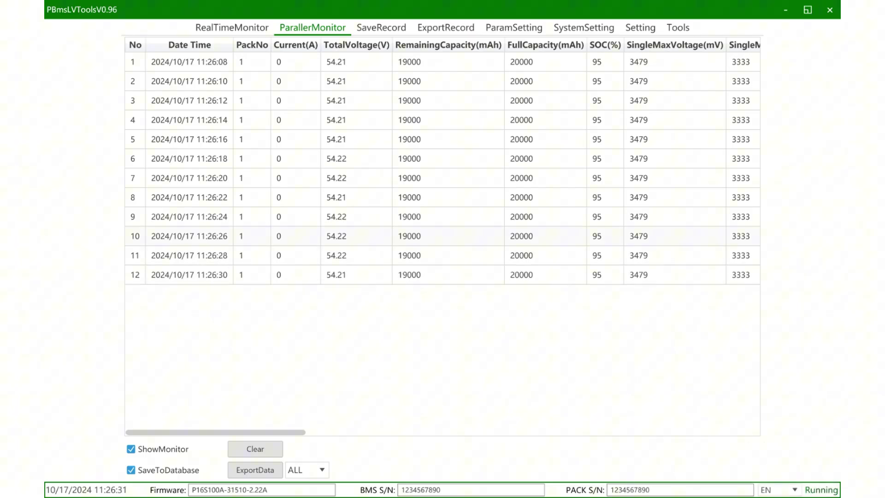
pyautogui.click(232, 28)
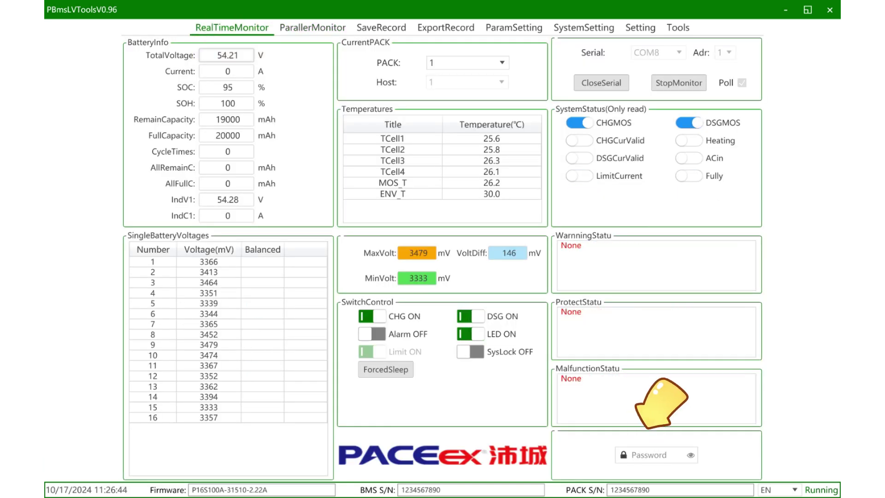
# - Enter the permission password to unlock parameter settings
pyautogui.click(649, 455)
pyautogui.write('12345')
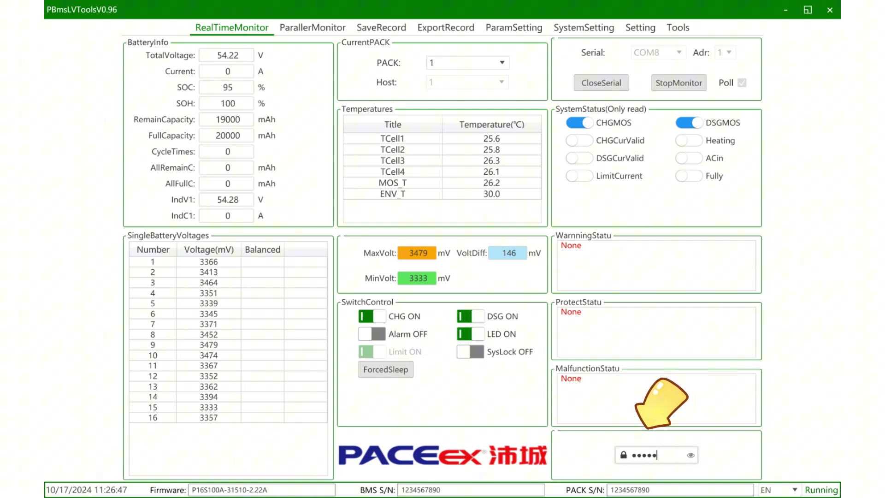
pyautogui.press('Return')
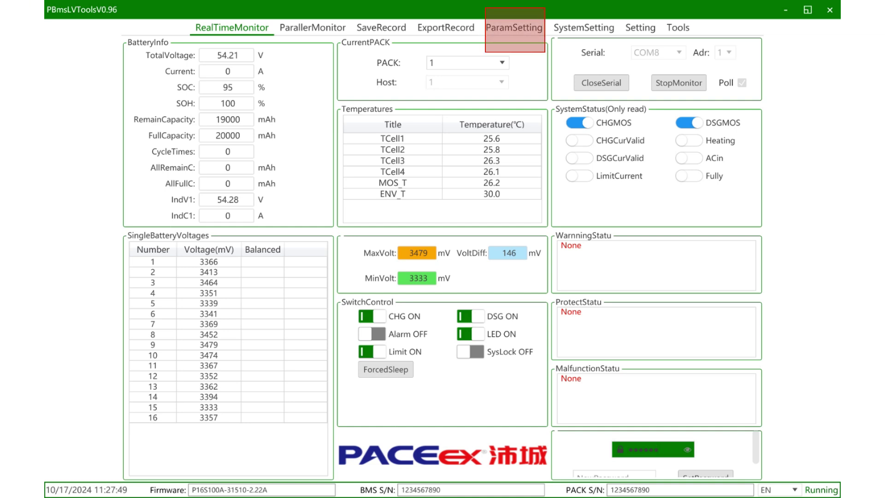
# - Read the BMS protection parameters on ParamSetting, then view the SystemSetting page
pyautogui.click(514, 28)
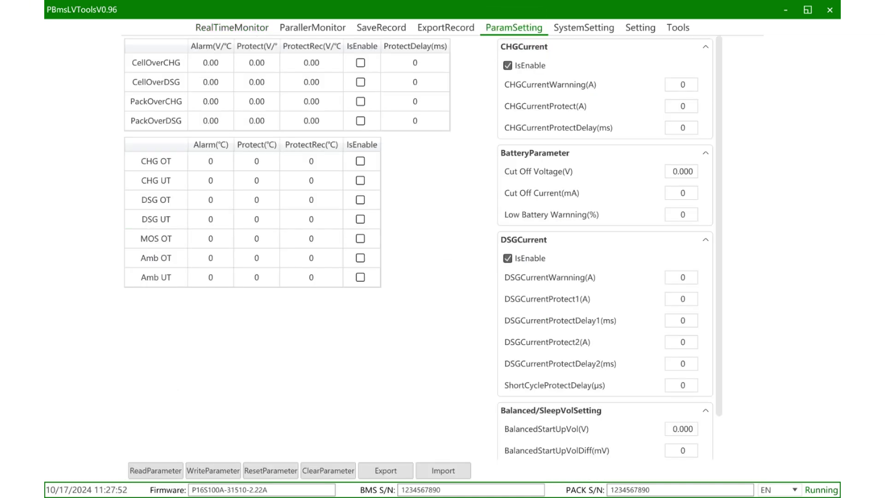
pyautogui.click(155, 470)
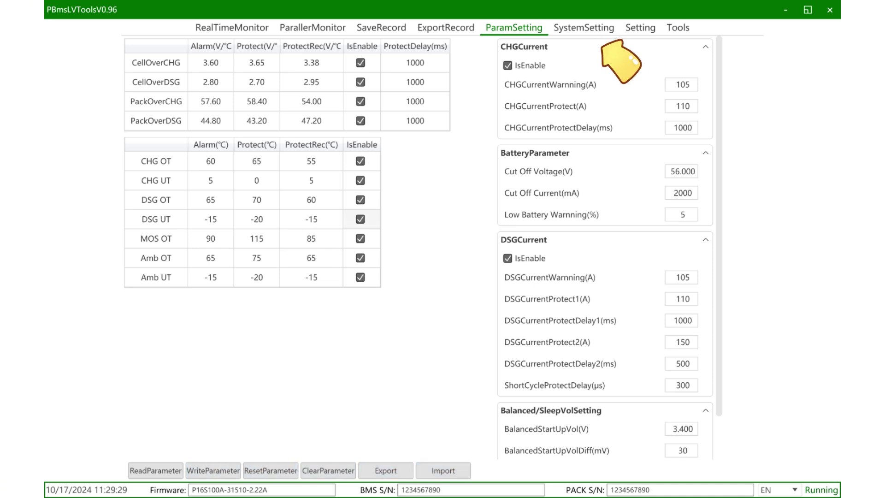
pyautogui.click(584, 27)
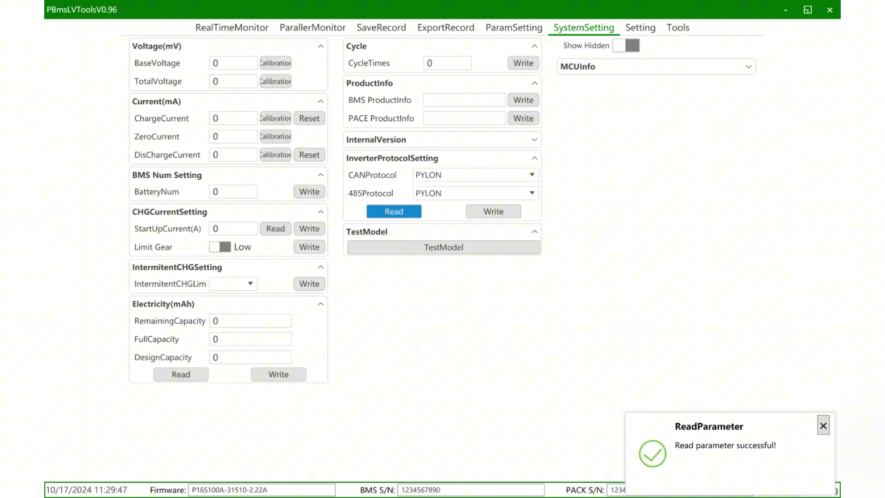
# - Set the CAN inverter protocol to GROWATT
pyautogui.click(474, 175)
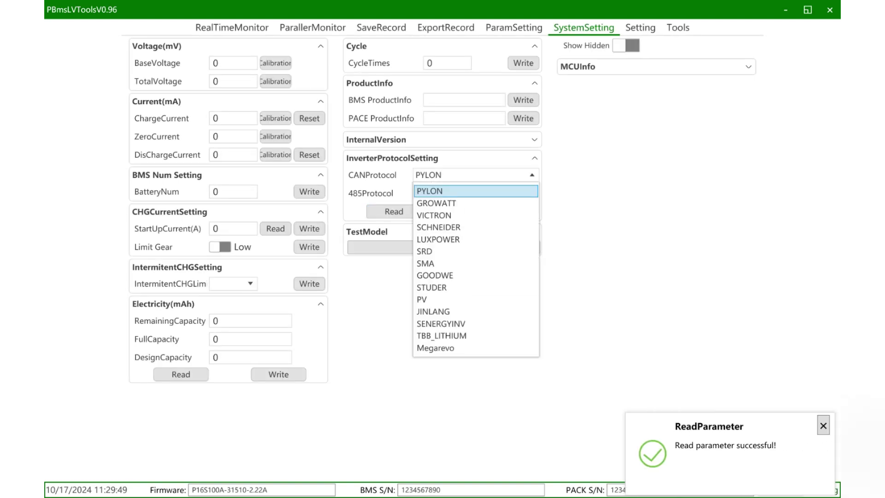
pyautogui.click(475, 174)
pyautogui.click(475, 174)
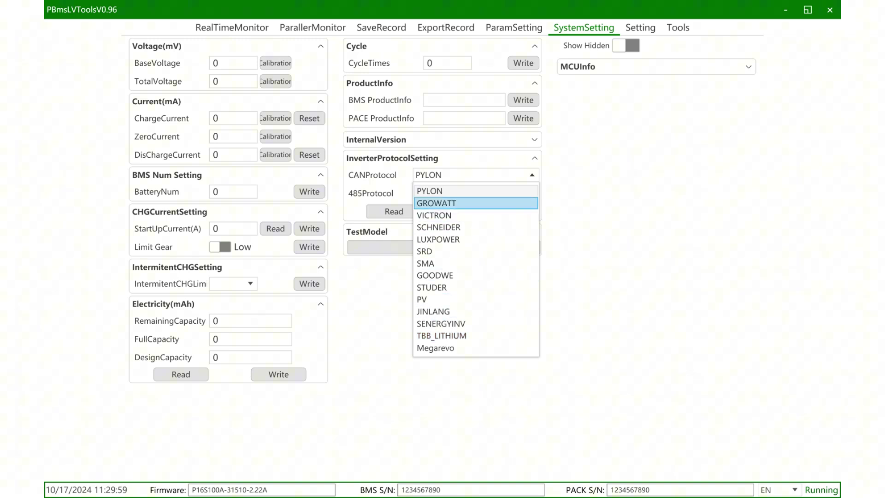
pyautogui.click(476, 202)
# - Set the 485 inverter protocol to GROWATT and write the protocol settings to the BMS
pyautogui.click(475, 194)
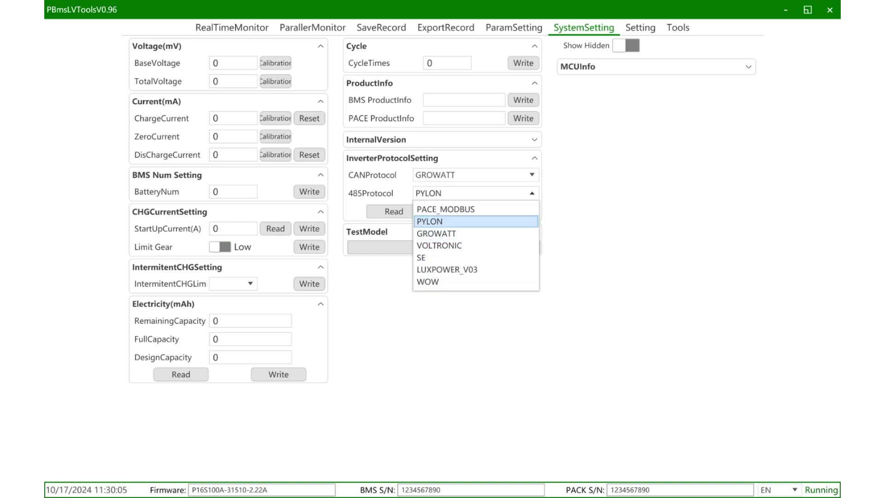
pyautogui.click(429, 221)
pyautogui.click(475, 193)
pyautogui.click(436, 233)
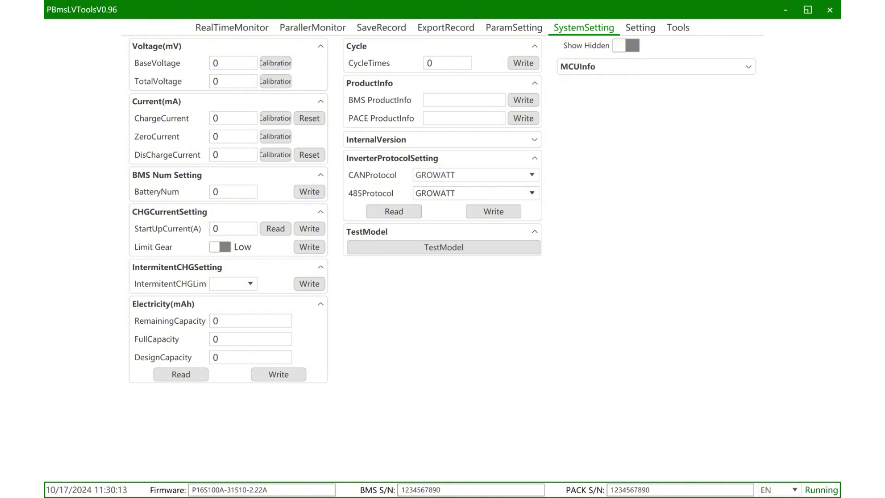
pyautogui.click(493, 211)
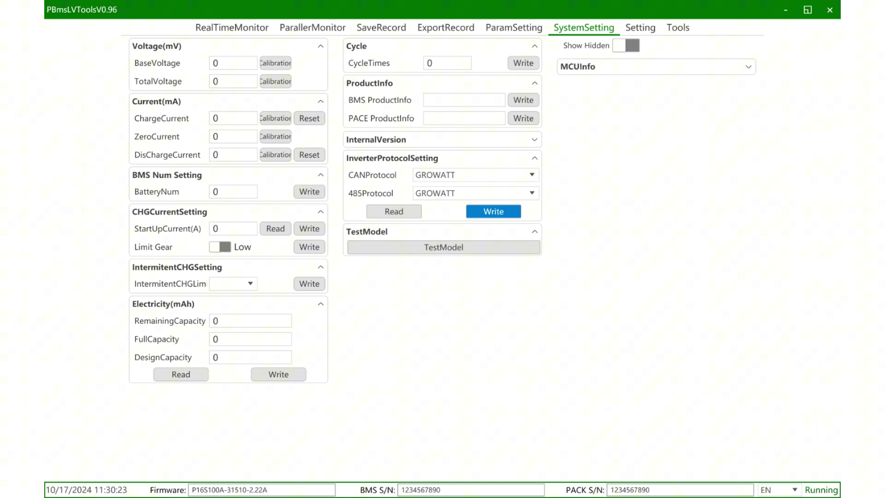
pyautogui.click(216, 321)
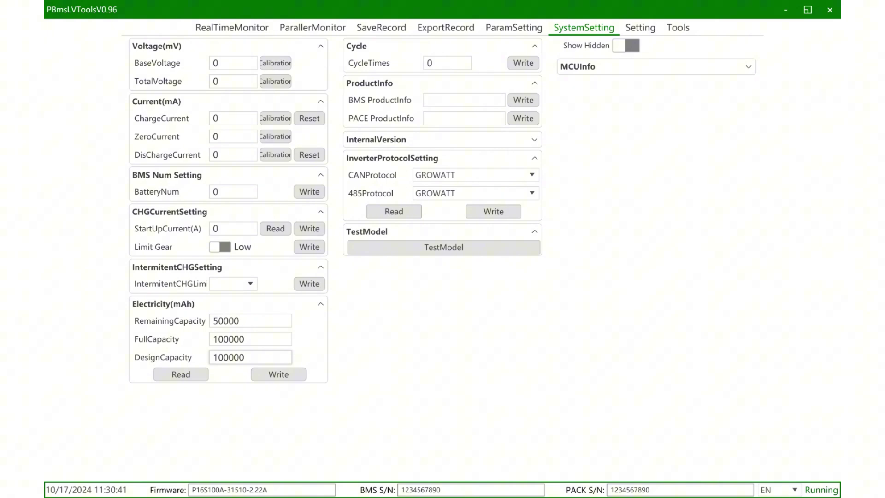
# - Read capacities from the BMS: 19000 mAh remaining, 20000 mAh full and design
pyautogui.click(181, 374)
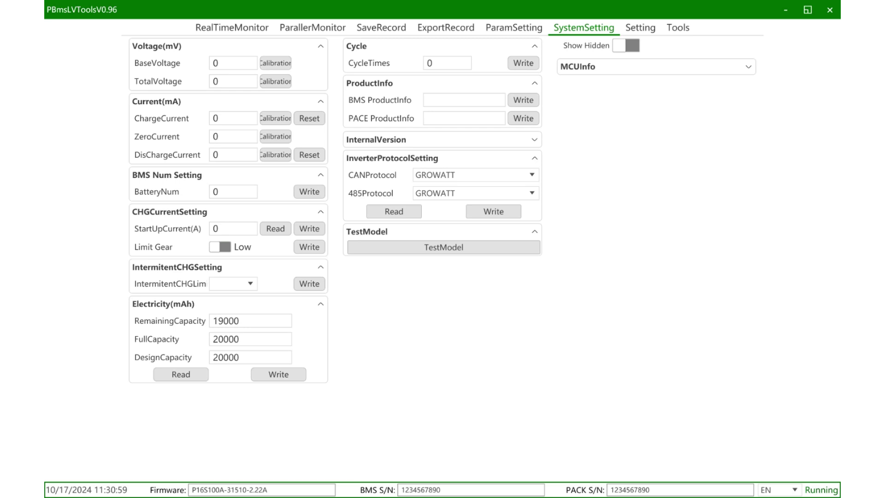
# - Read the three stored records on SaveRecord and export them as Excel to the Desktop
pyautogui.click(399, 30)
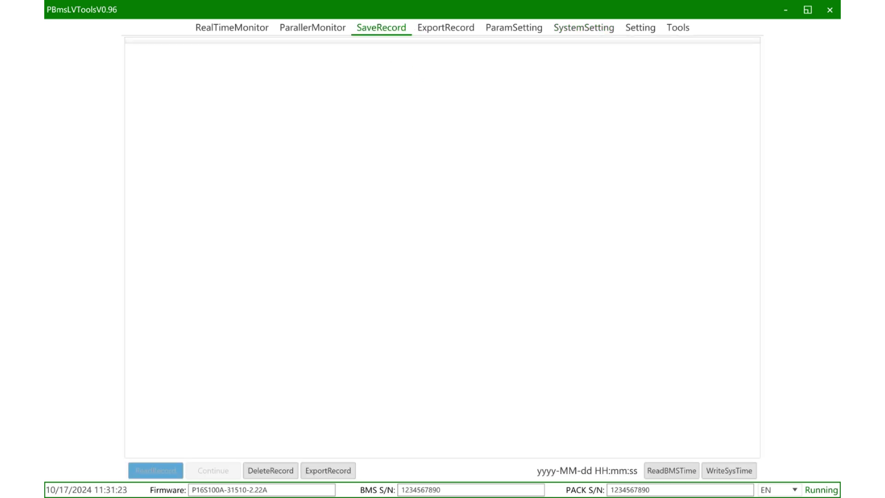
pyautogui.click(155, 470)
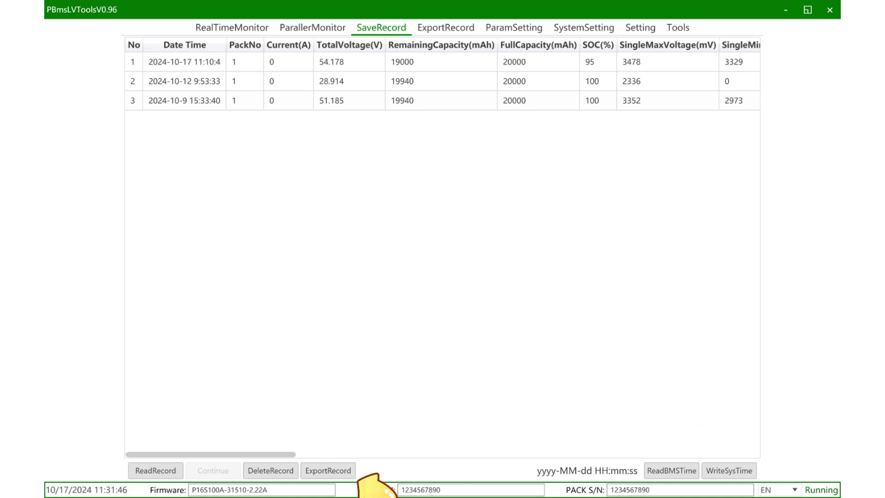
pyautogui.click(328, 470)
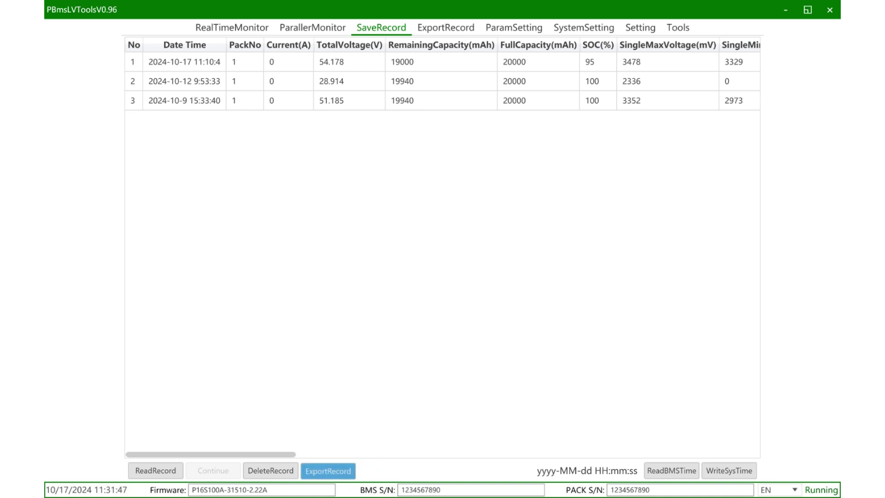
pyautogui.scroll(2, 88, 110)
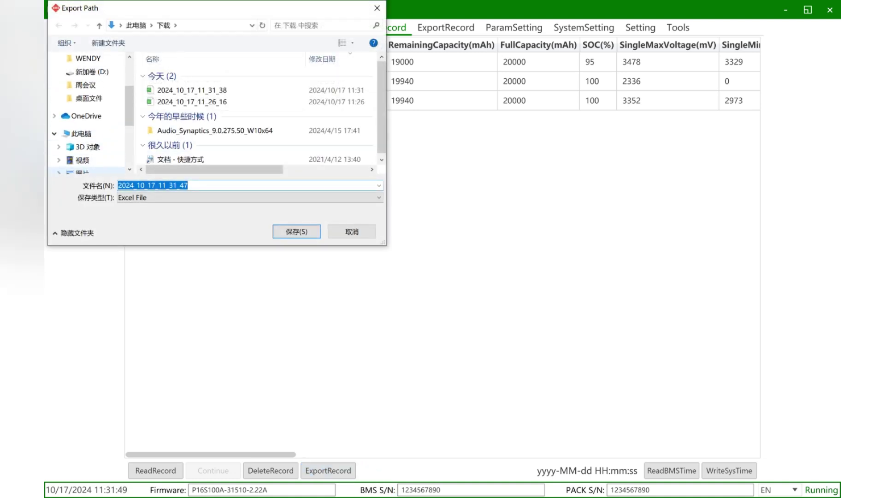
pyautogui.scroll(1, 88, 111)
pyautogui.click(82, 80)
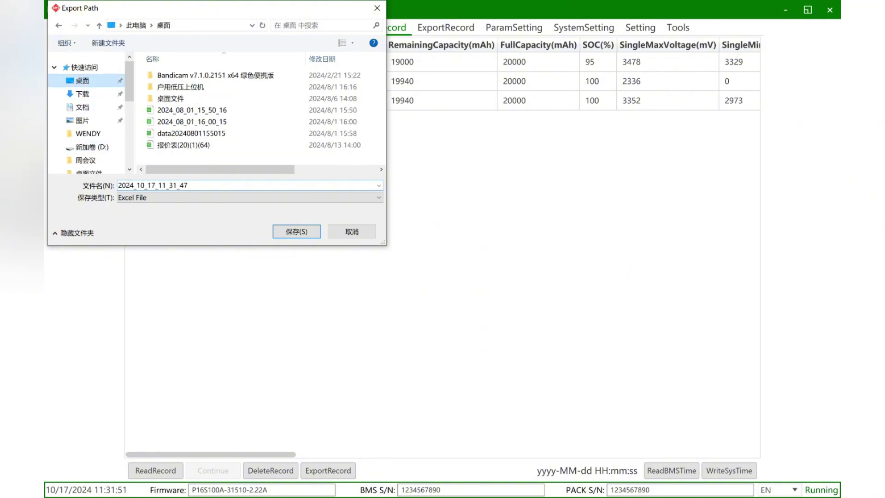
pyautogui.press('Return')
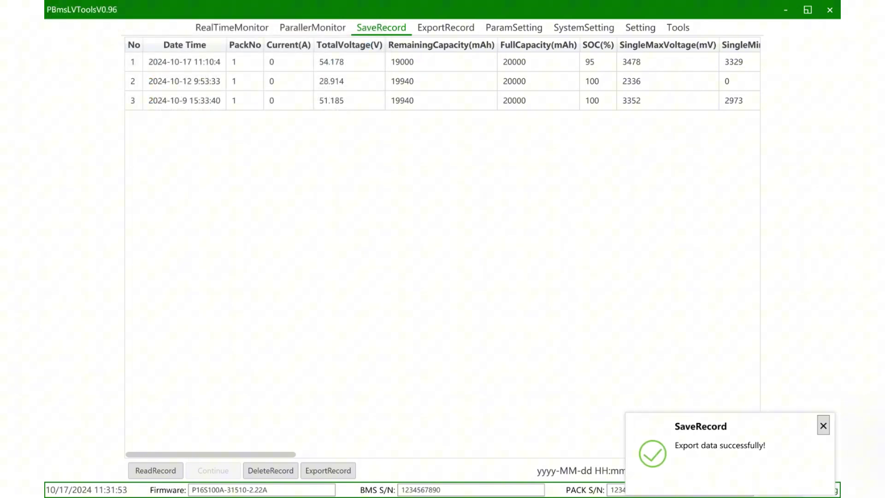
# - Open the exported 2024_10_17_11_31_47 workbook from the desktop and review its records
pyautogui.press('super+d')
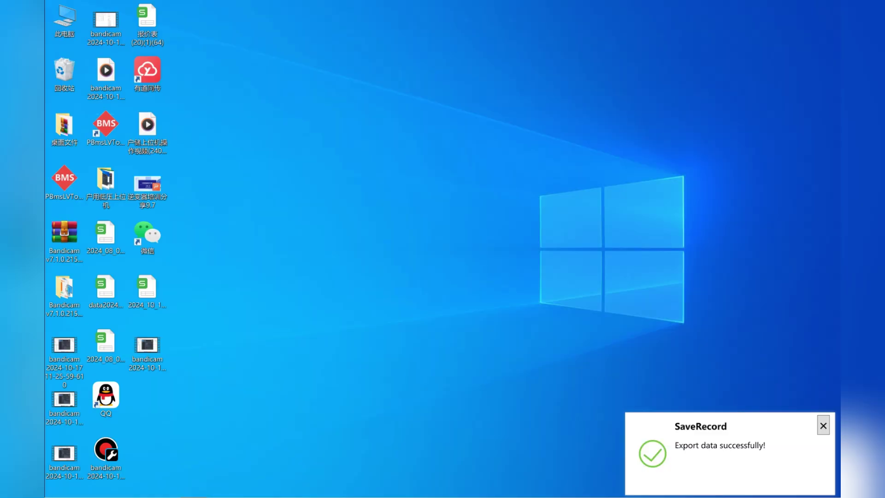
pyautogui.click(105, 295)
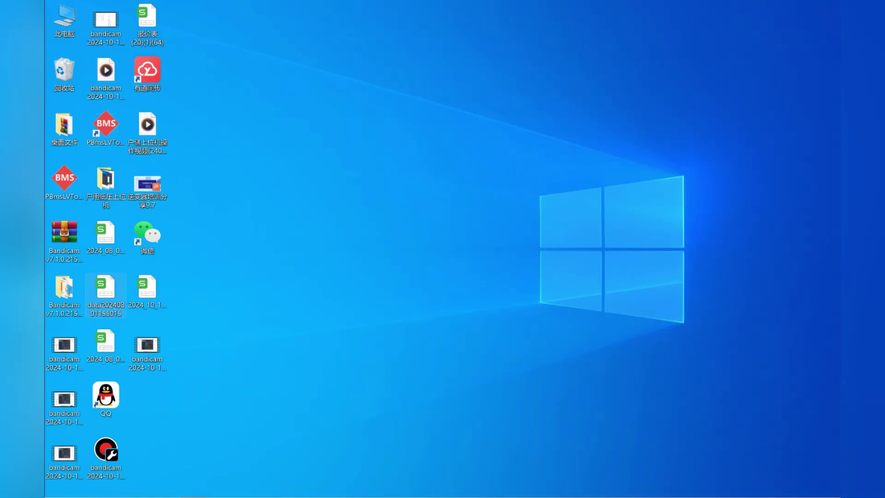
pyautogui.doubleClick(148, 290)
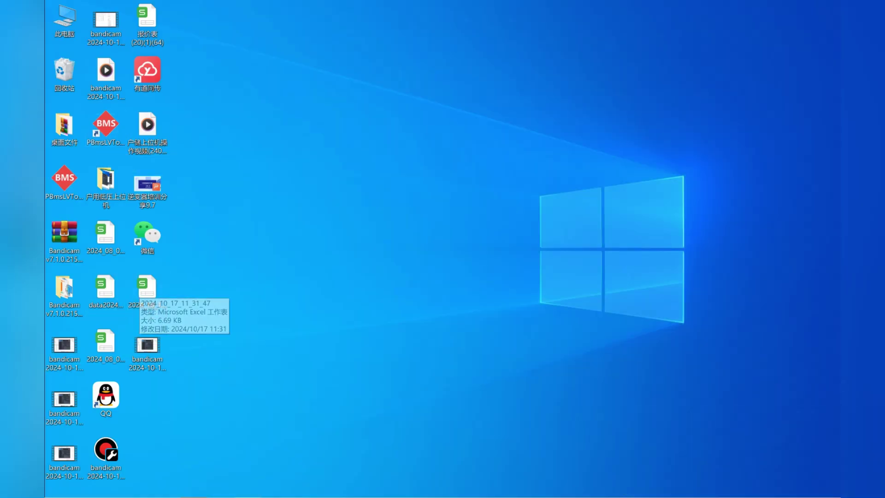
pyautogui.scroll(-2, 442, 276)
pyautogui.scroll(2, 442, 276)
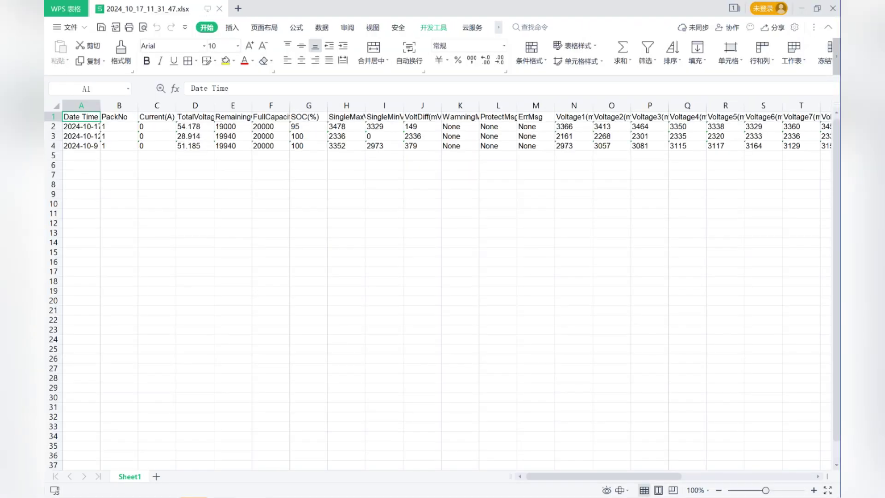
# - Undo the accidental header move, select columns A–T, then minimize WPS Spreadsheets
pyautogui.moveTo(81, 121); pyautogui.dragTo(421, 281)
pyautogui.hotkey('ctrl', 'z')
pyautogui.moveTo(81, 105); pyautogui.dragTo(801, 106)
pyautogui.click(497, 271)
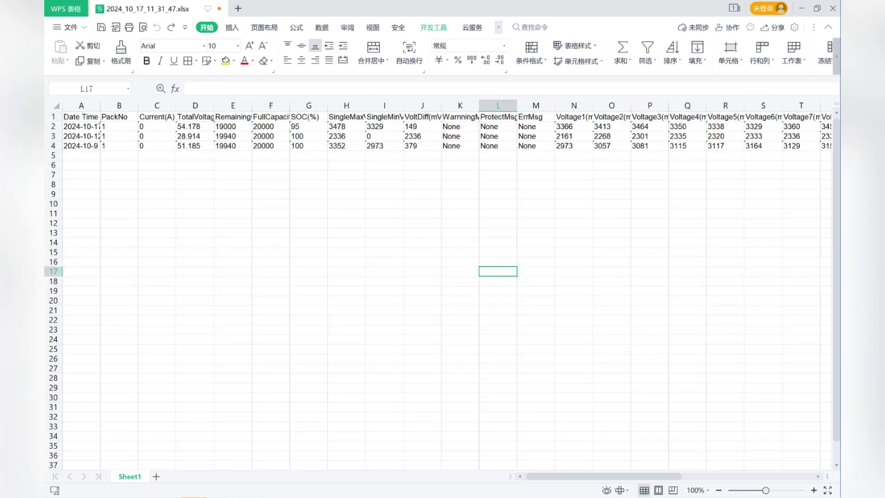
pyautogui.click(801, 8)
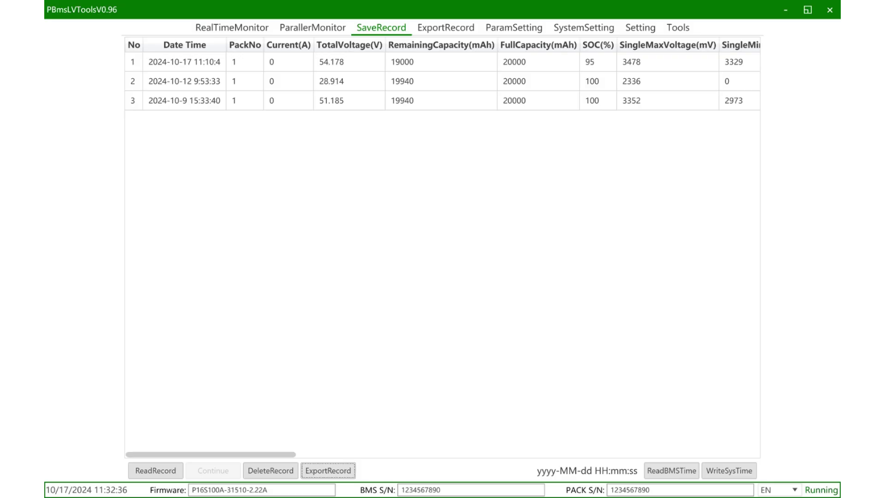
pyautogui.click(477, 34)
pyautogui.click(230, 81)
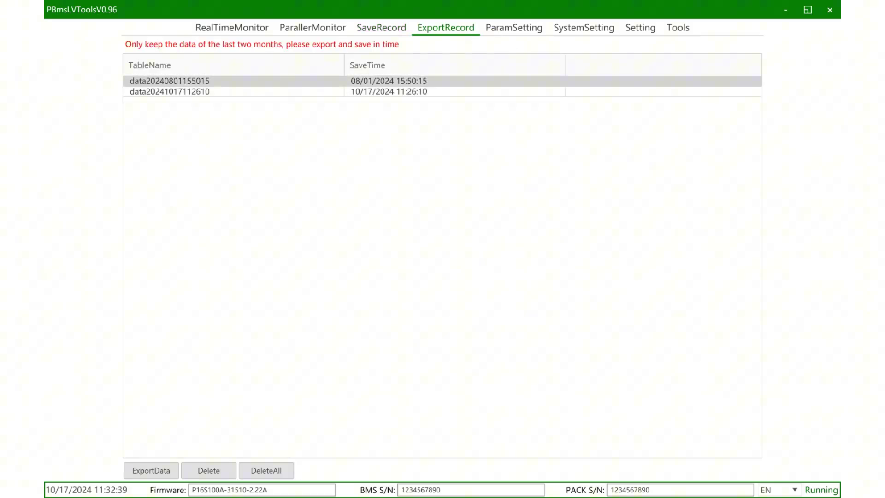
pyautogui.click(169, 92)
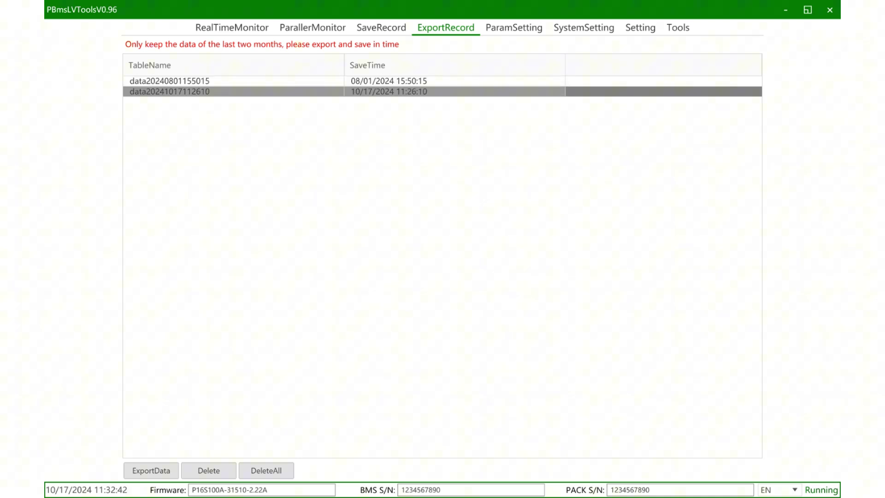
pyautogui.click(231, 81)
pyautogui.click(170, 91)
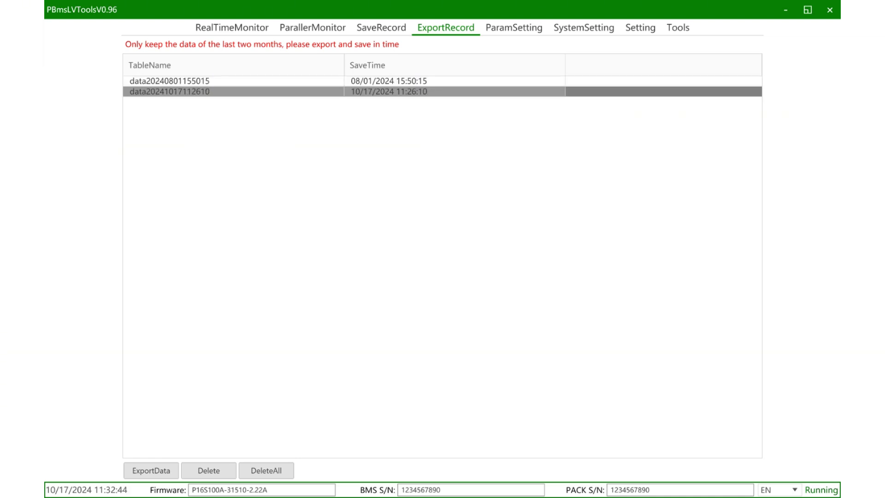